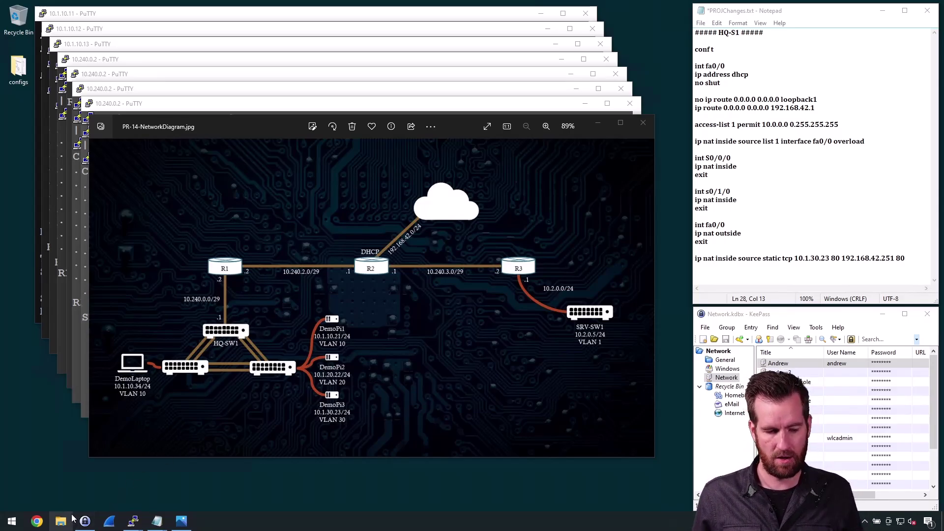
# - Load 10.1.30.23 in Chrome to show the TechKnowSurge test page from the internal web server
pyautogui.click(36, 521)
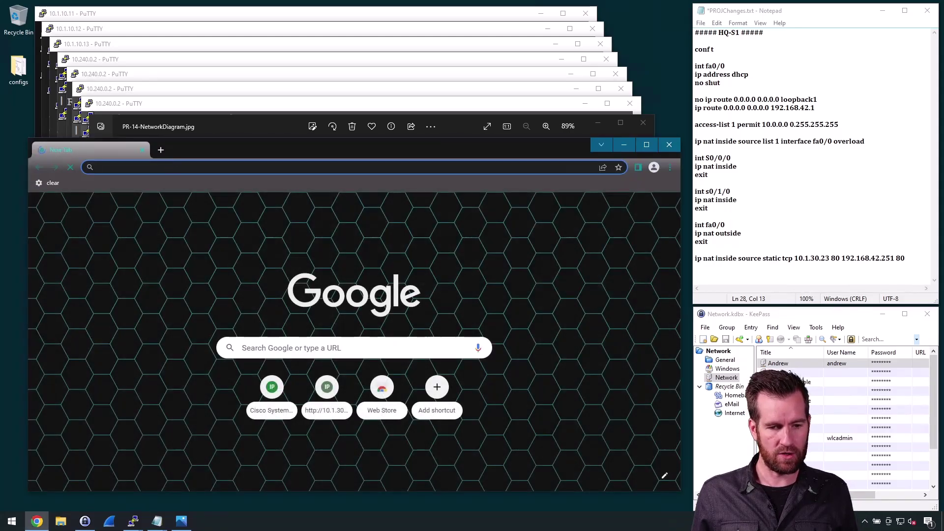
pyautogui.write('10.1.2')
pyautogui.press('BackSpace')
pyautogui.write('30.23')
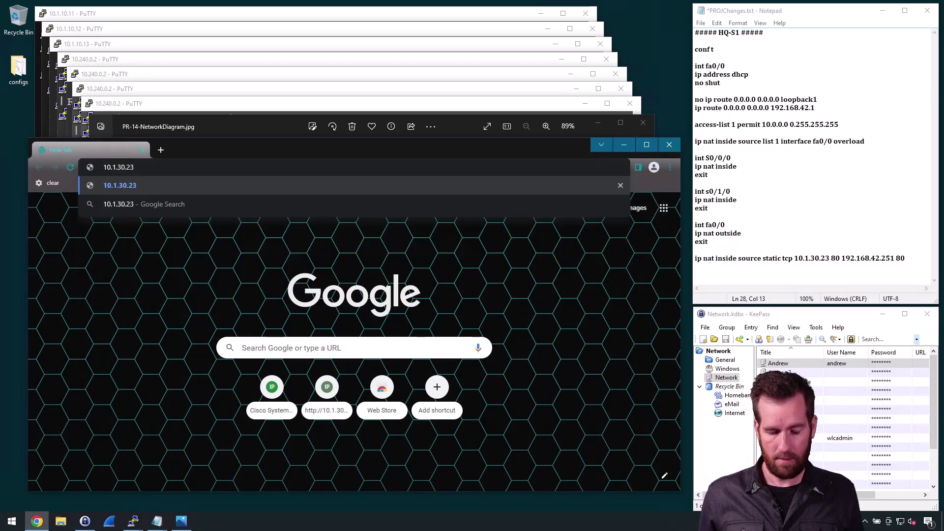
pyautogui.press('Return')
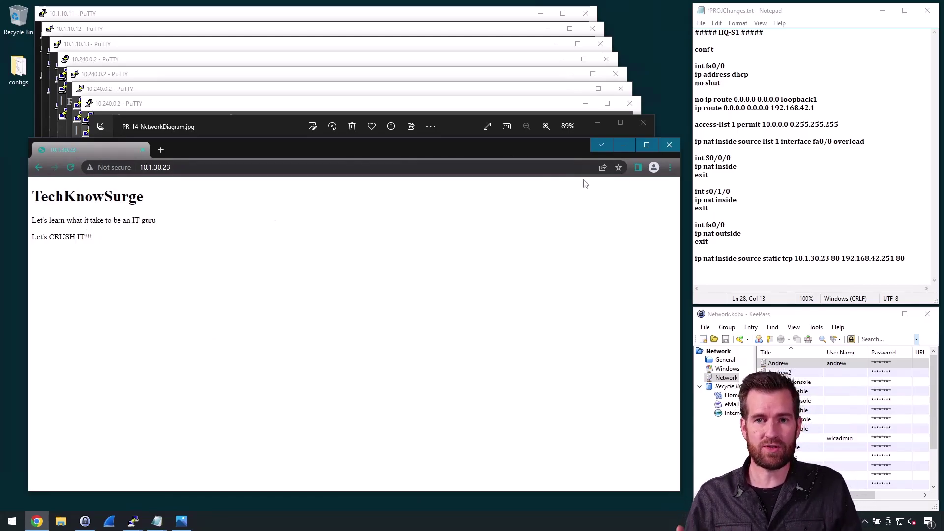
# - Minimize Chrome to show the network diagram and highlight the static NAT line in Notepad
pyautogui.click(623, 144)
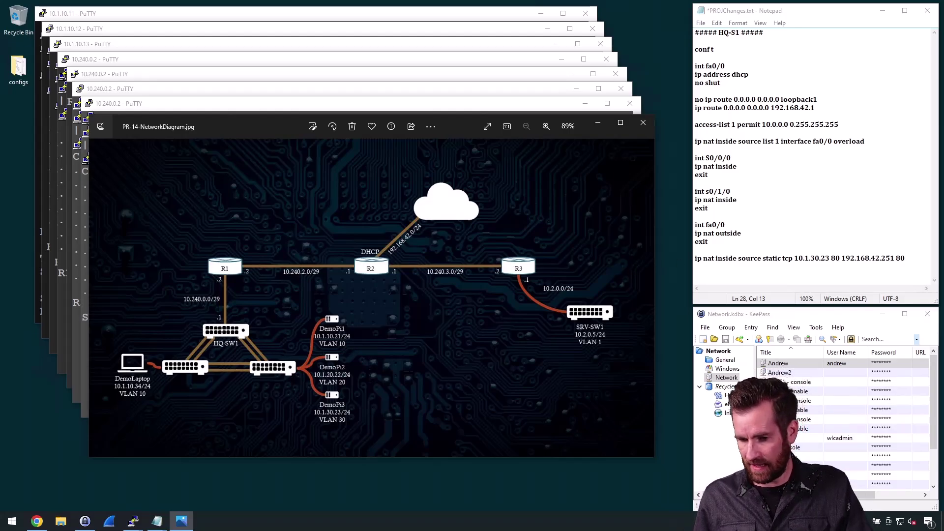
pyautogui.moveTo(695, 259); pyautogui.dragTo(794, 258)
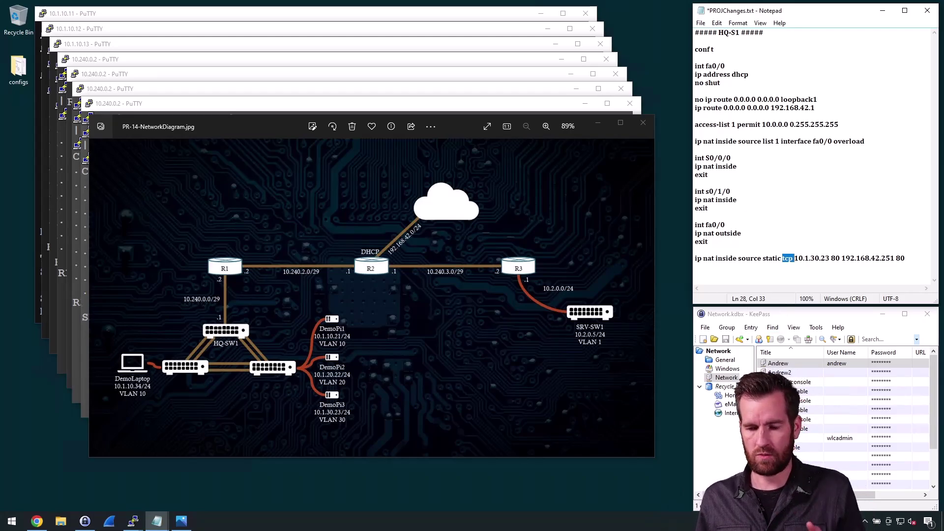
pyautogui.click(798, 258)
pyautogui.hotkey('shift', 'Right')
pyautogui.hotkey('shift', 'Right')
pyautogui.hotkey('shift', 'Right')
pyautogui.hotkey('shift', 'Right')
pyautogui.hotkey('shift', 'Right')
pyautogui.hotkey('shift', 'Right')
pyautogui.hotkey('shift', 'Right')
pyautogui.hotkey('shift', 'Right')
pyautogui.hotkey('shift', 'Right')
pyautogui.hotkey('shift', 'Right')
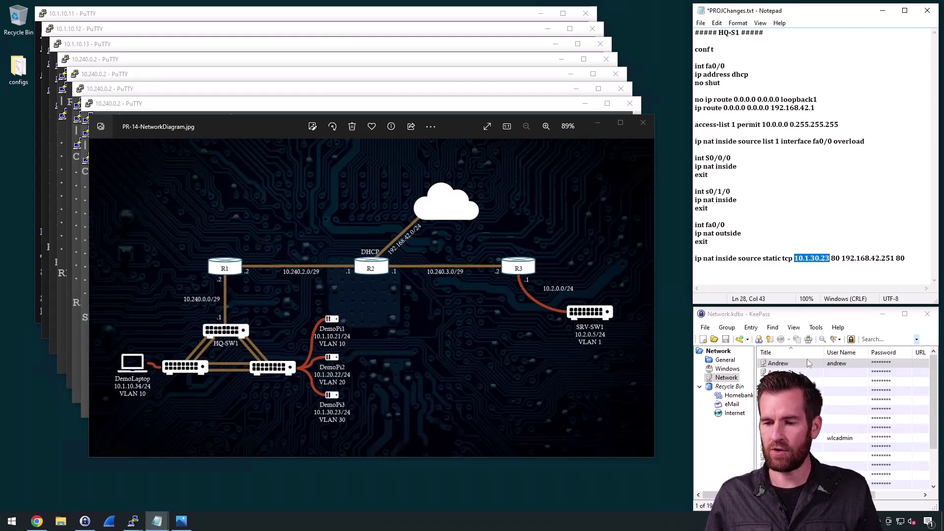
pyautogui.press('Right')
pyautogui.press('Right')
pyautogui.press('Right')
pyautogui.press('Right')
pyautogui.press('Right')
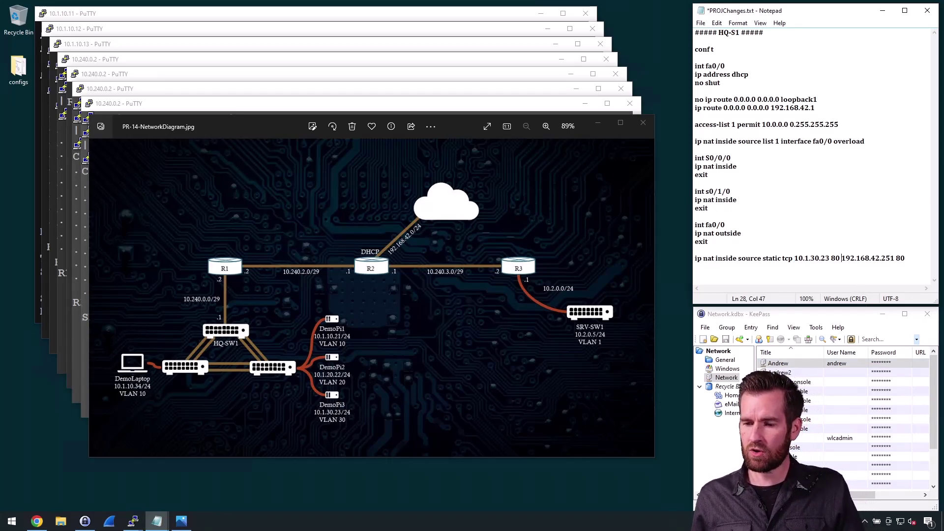
pyautogui.hotkey('shift', 'Right')
pyautogui.hotkey('shift', 'Right')
pyautogui.hotkey('shift', 'Right')
pyautogui.hotkey('shift', 'Right')
pyautogui.hotkey('shift', 'Right')
pyautogui.hotkey('shift', 'Right')
pyautogui.hotkey('shift', 'Right')
pyautogui.hotkey('shift', 'Right')
pyautogui.hotkey('shift', 'Right')
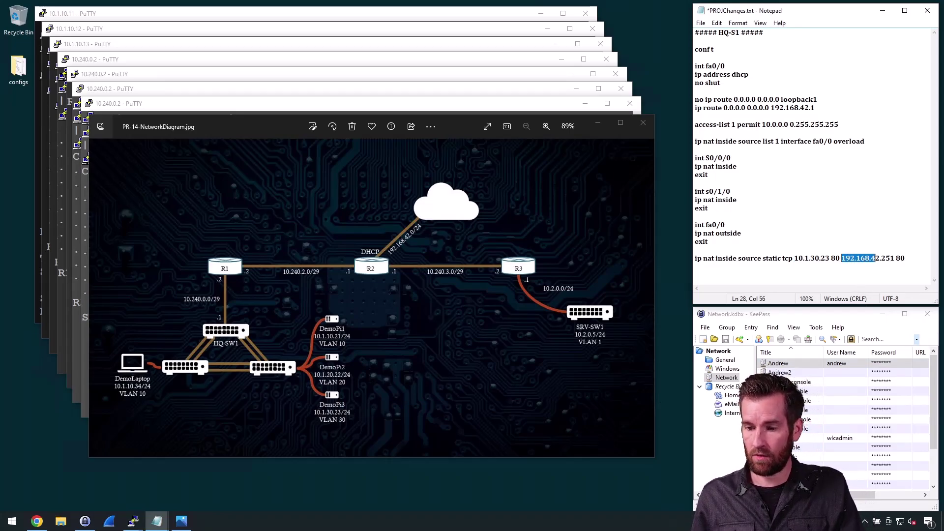
pyautogui.press('Left')
pyautogui.press('Left')
pyautogui.press('Left')
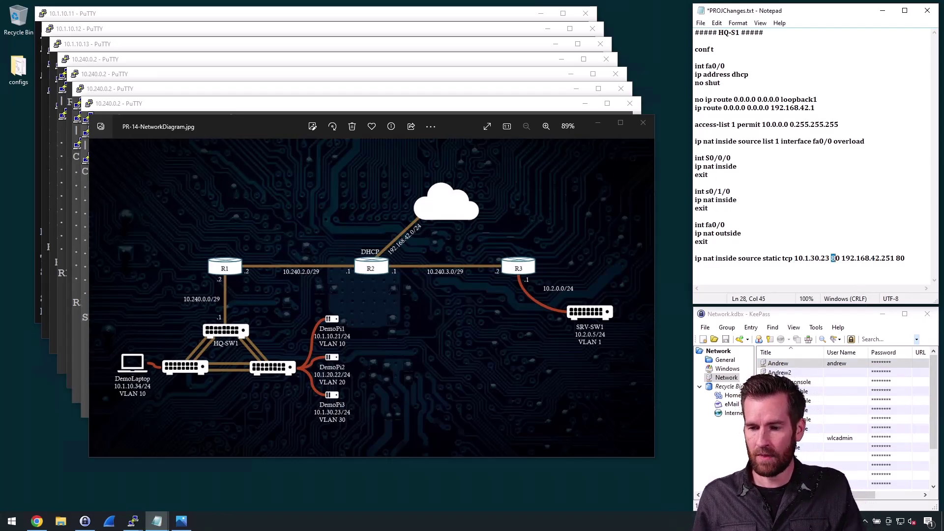
pyautogui.press('Right')
pyautogui.press('Right')
pyautogui.hotkey('shift', 'Right')
pyautogui.hotkey('shift', 'Right')
pyautogui.hotkey('shift', 'Right')
pyautogui.hotkey('shift', 'Right')
pyautogui.hotkey('shift', 'Right')
pyautogui.hotkey('shift', 'Right')
pyautogui.hotkey('shift', 'Right')
pyautogui.hotkey('shift', 'Right')
pyautogui.hotkey('shift', 'Right')
pyautogui.hotkey('shift', 'Right')
pyautogui.hotkey('shift', 'Right')
pyautogui.hotkey('shift', 'Right')
pyautogui.hotkey('shift', 'Right')
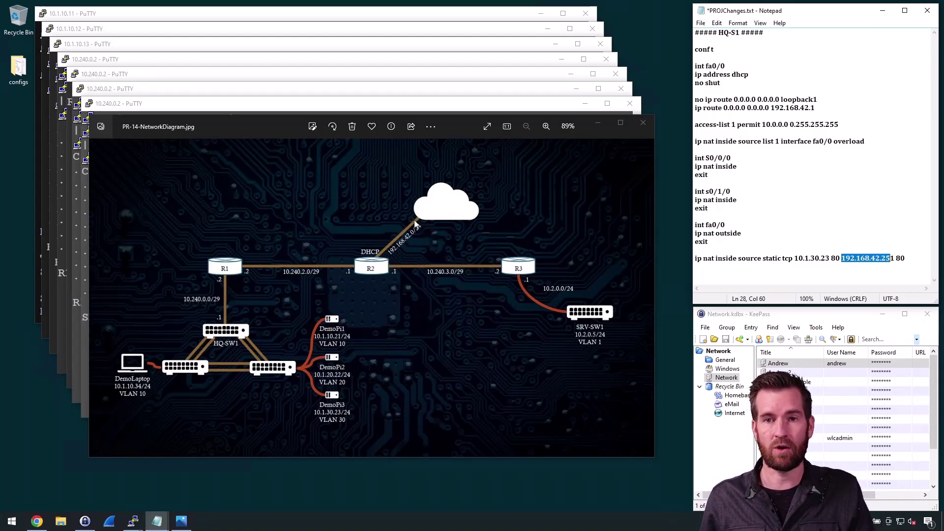
pyautogui.click(891, 258)
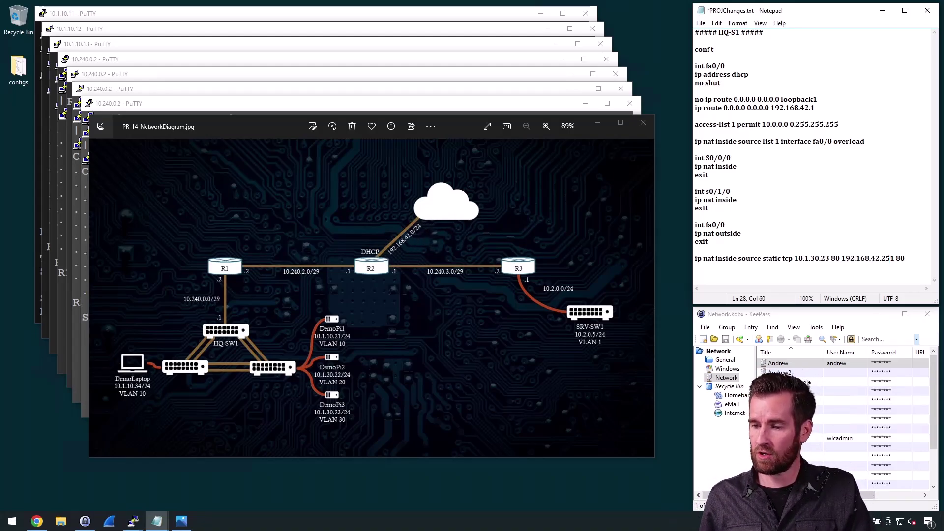
pyautogui.doubleClick(888, 259)
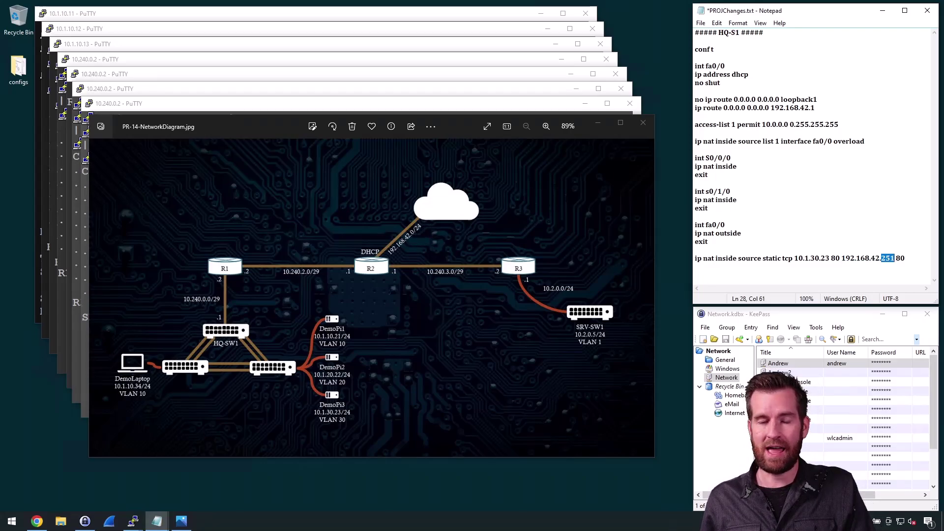
pyautogui.click(894, 258)
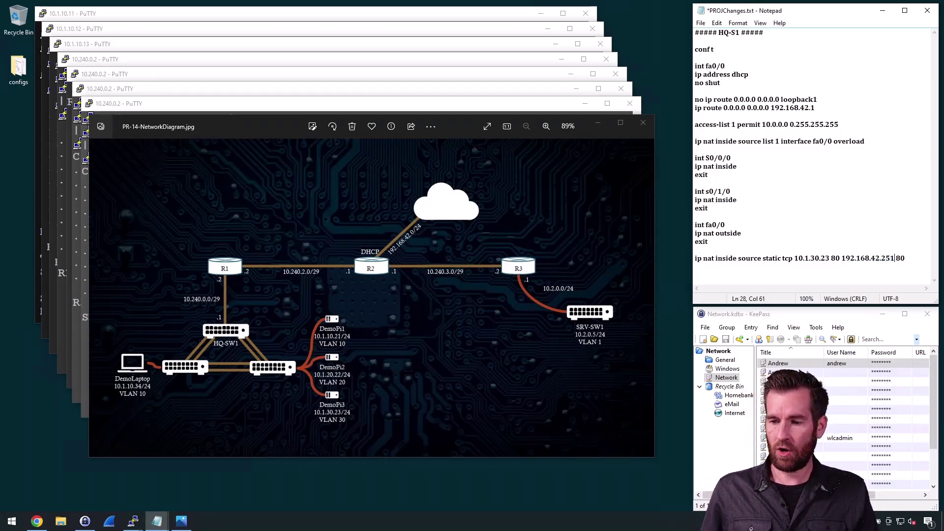
pyautogui.press('End')
pyautogui.hotkey('shift', 'Home')
pyautogui.hotkey('ctrl', 'c')
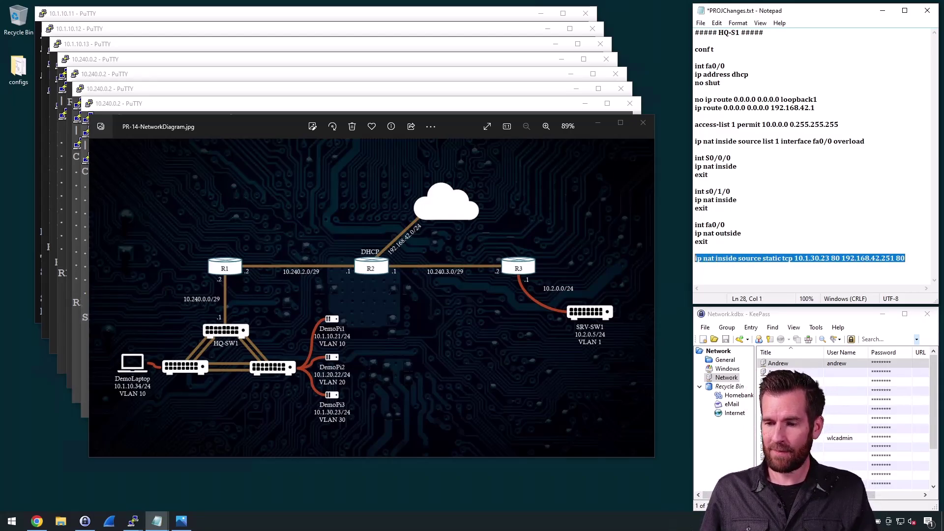
pyautogui.click(826, 258)
pyautogui.hotkey('shift', 'Right')
pyautogui.hotkey('shift', 'Right')
pyautogui.hotkey('shift', 'Right')
pyautogui.hotkey('shift', 'Right')
pyautogui.hotkey('shift', 'Right')
pyautogui.hotkey('shift', 'Right')
pyautogui.hotkey('shift', 'Right')
pyautogui.hotkey('shift', 'Right')
pyautogui.hotkey('shift', 'Right')
pyautogui.hotkey('shift', 'Right')
pyautogui.hotkey('shift', 'Right')
pyautogui.hotkey('shift', 'Right')
pyautogui.hotkey('shift', 'Right')
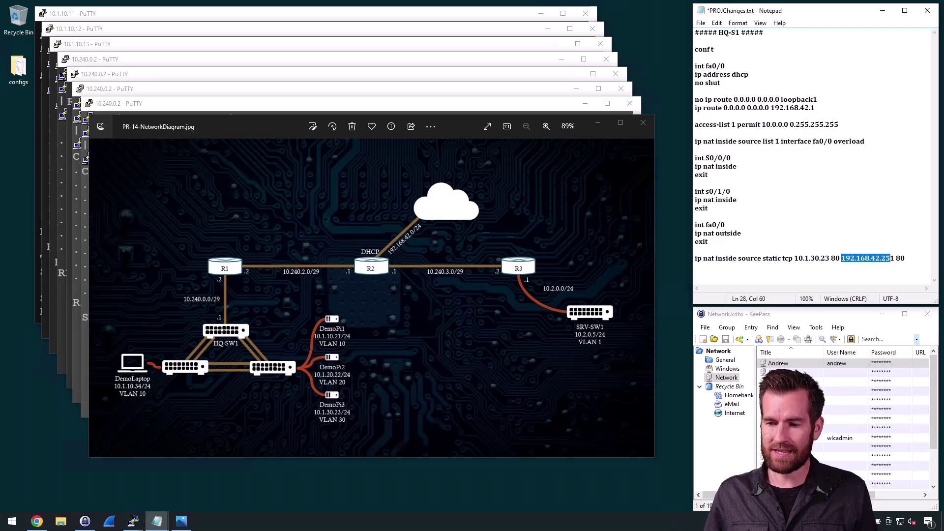
pyautogui.hotkey('shift', 'Right')
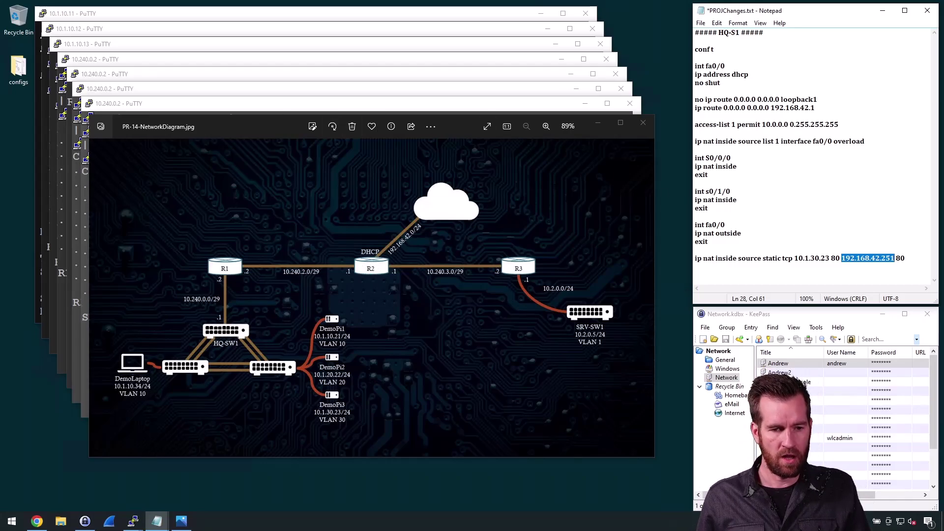
# - Enter configuration mode on R2 with conf t
pyautogui.click(124, 75)
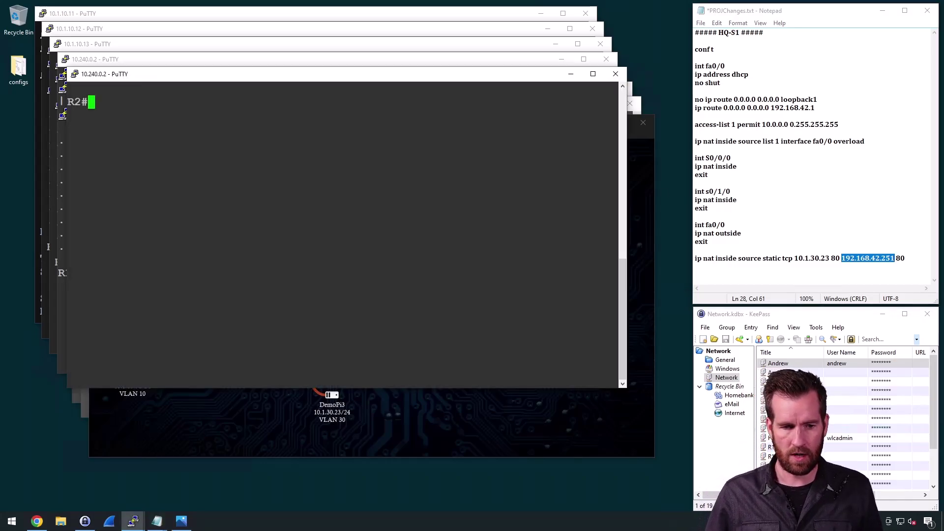
pyautogui.write('conf t')
pyautogui.press('Return')
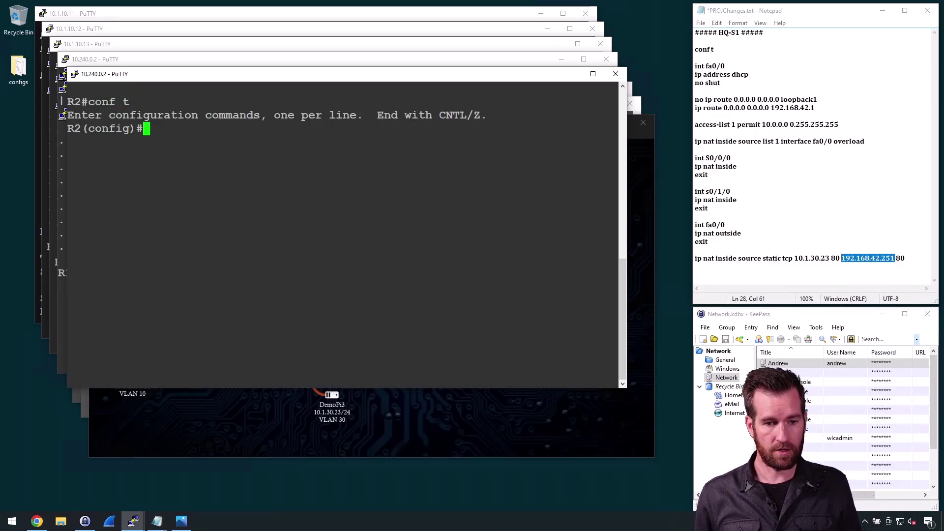
# - Copy the static NAT line from Notepad and paste it into R2, mapping 10.1.30.23:80 to 192.168.42.251:80
pyautogui.click(850, 259)
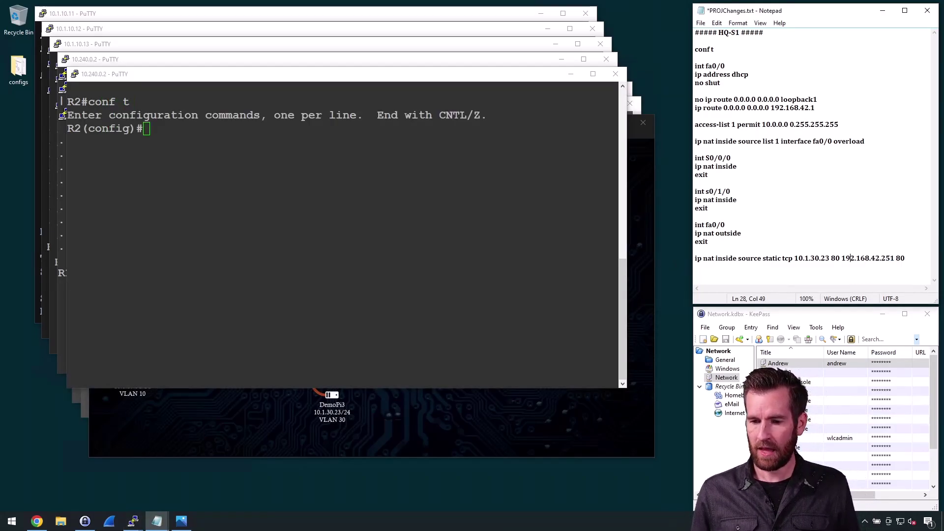
pyautogui.moveTo(708, 242); pyautogui.dragTo(695, 158)
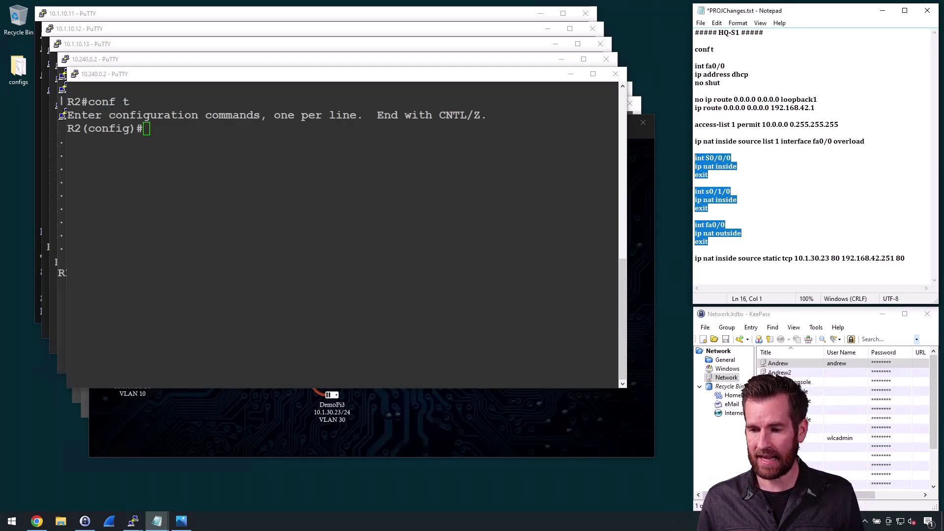
pyautogui.moveTo(905, 258); pyautogui.dragTo(699, 258)
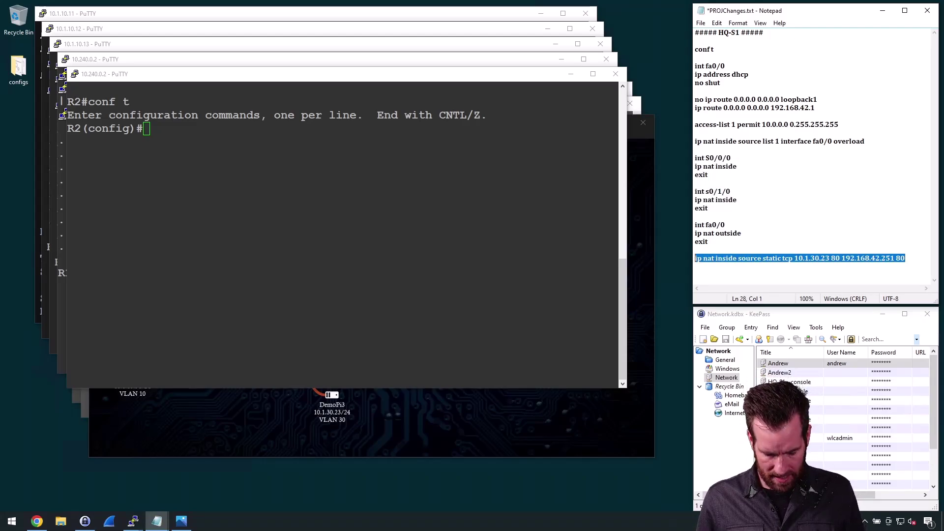
pyautogui.hotkey('alt', 'Tab')
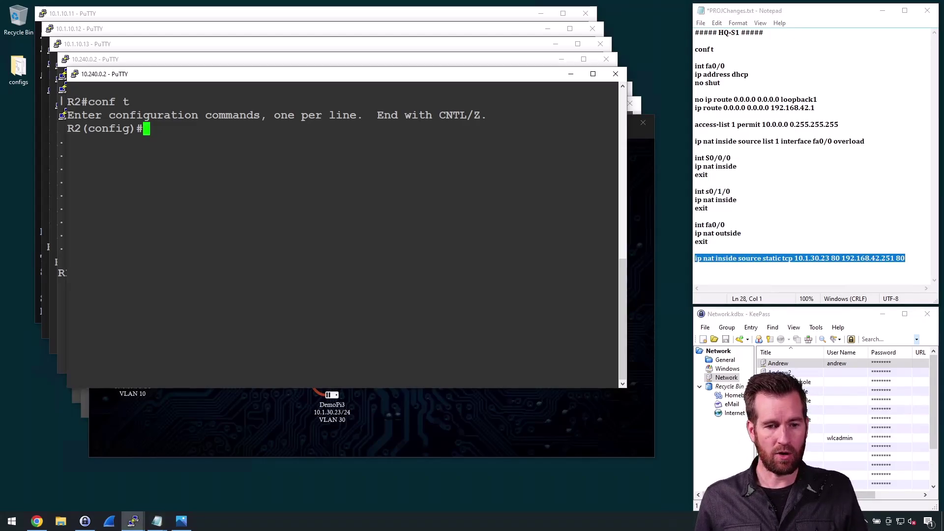
pyautogui.press('shift+Insert')
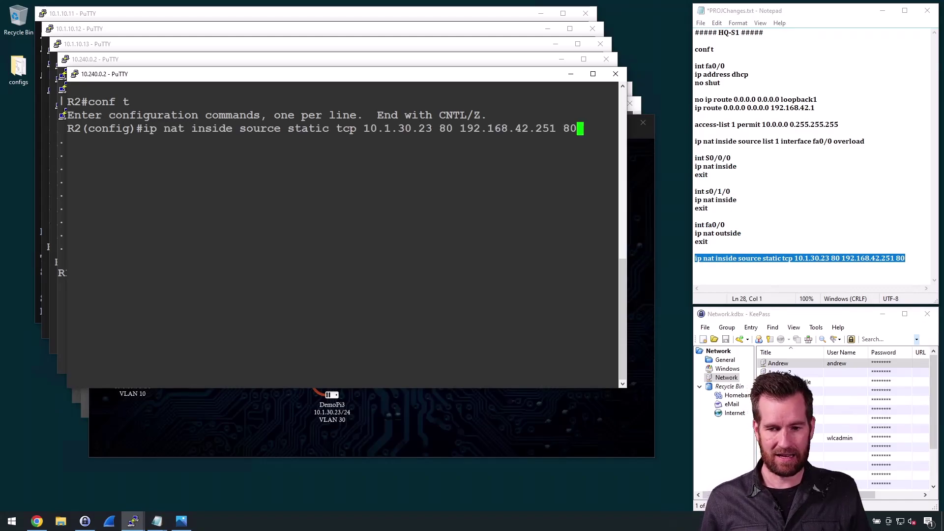
pyautogui.press('Return')
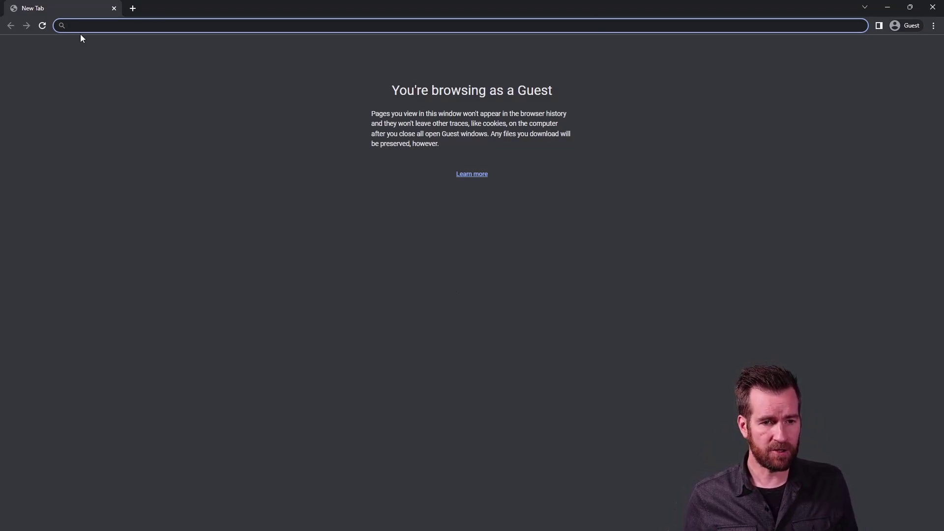
# - Try loading 10.1.30.23 in the guest Chrome window, which times out
pyautogui.write('10.')
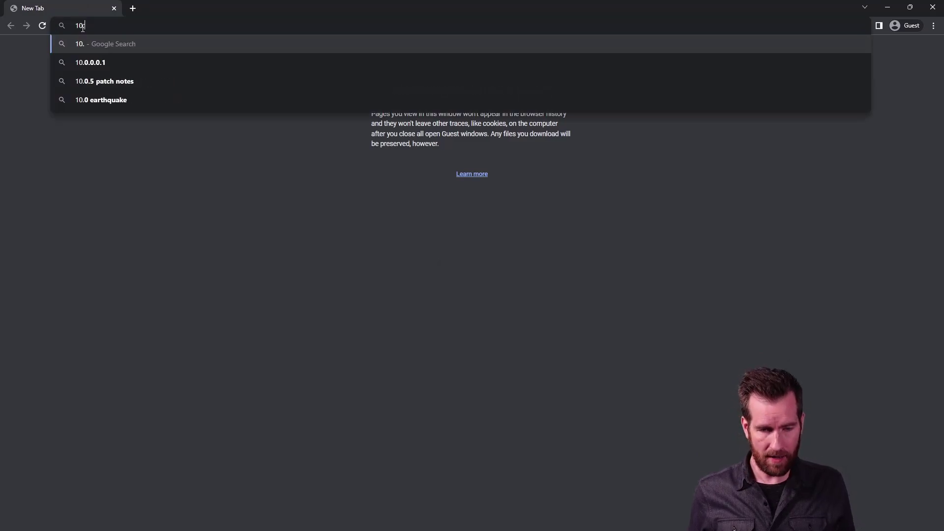
pyautogui.write('1.30.23')
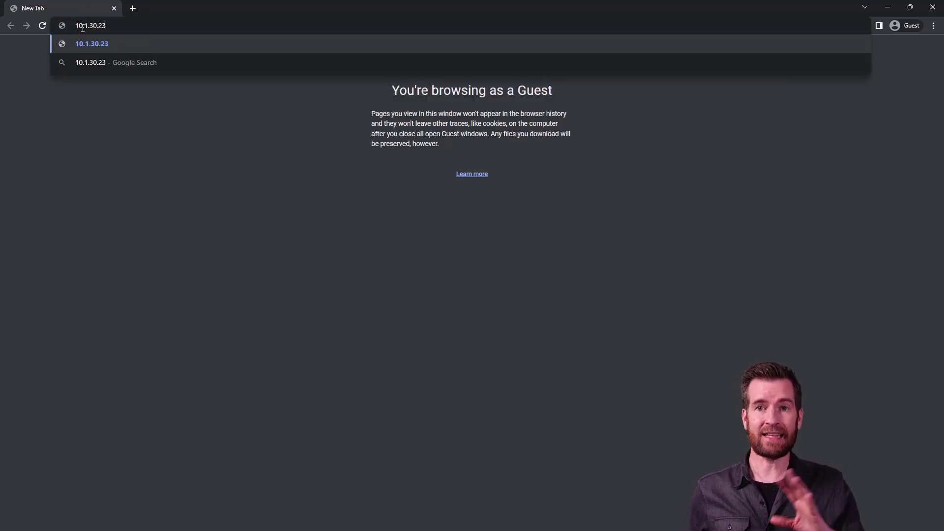
pyautogui.press('Return')
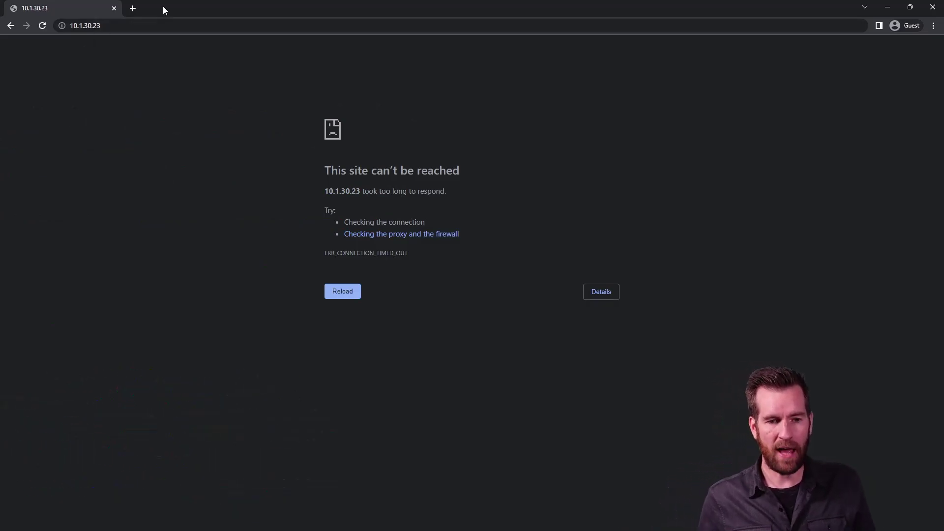
# - Open a new Chrome tab and load 192.168.42.251 to reach the TechKnowSurge page through NAT
pyautogui.click(133, 8)
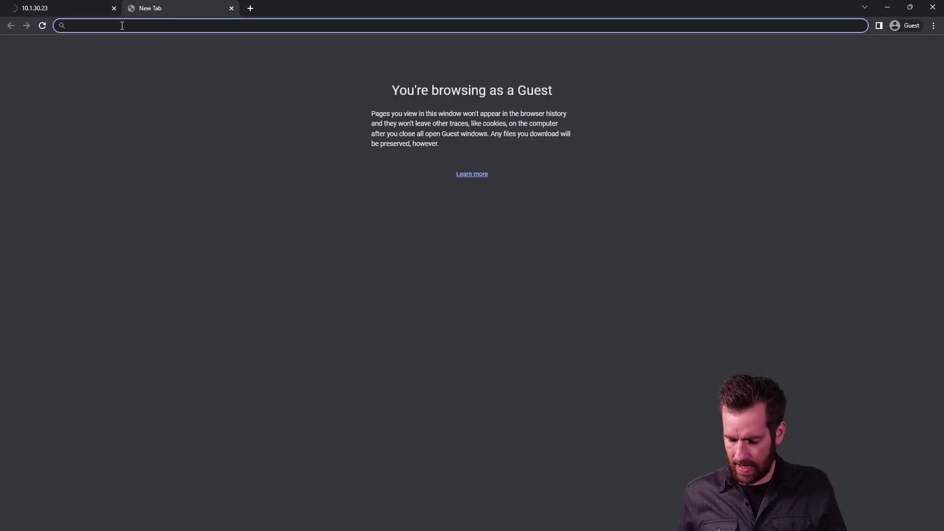
pyautogui.write('192.168')
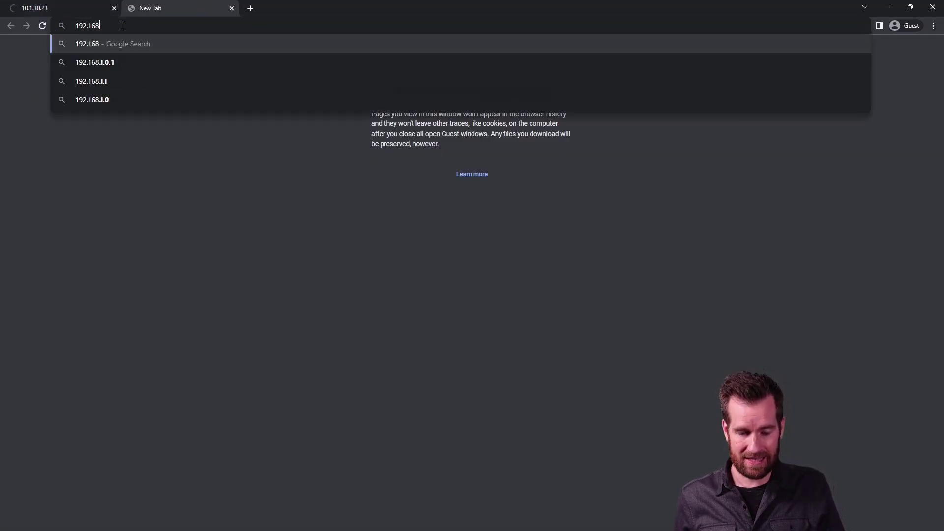
pyautogui.write('.42.2')
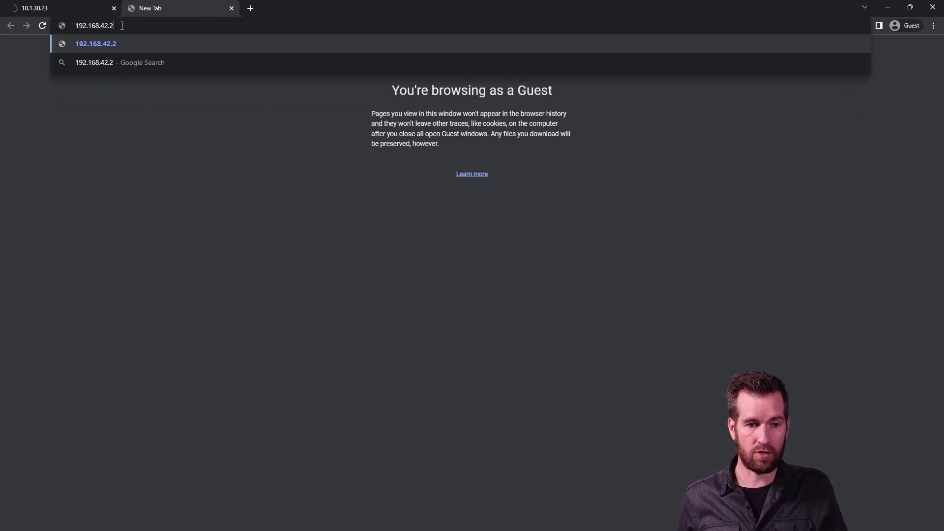
pyautogui.write('51')
pyautogui.press('Return')
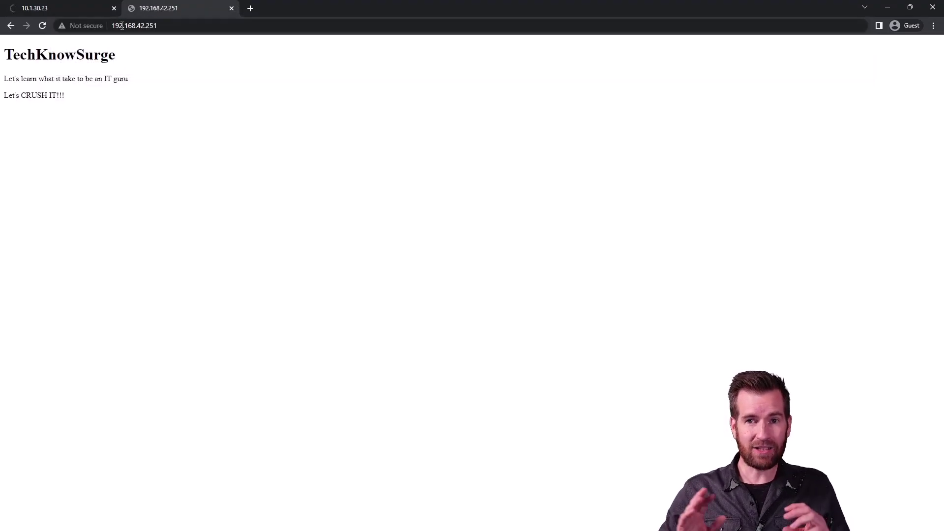